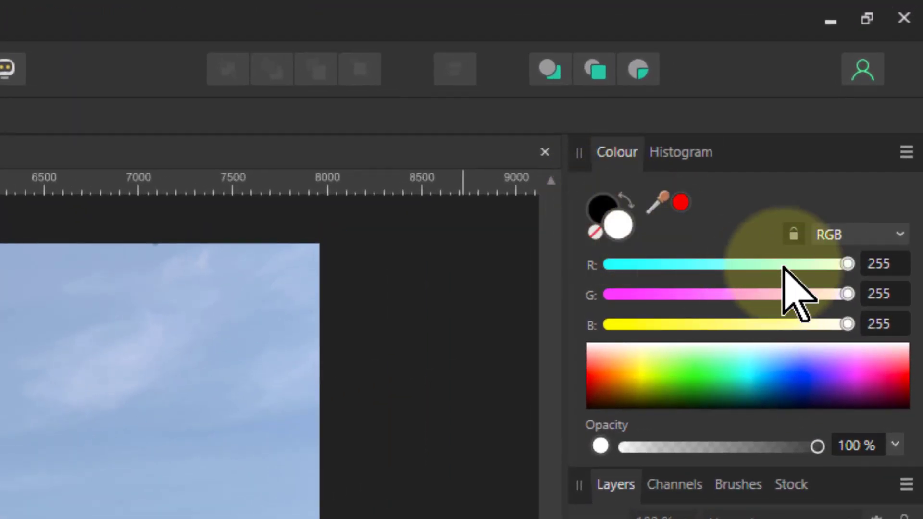
- Adjust the RGB sliders until the second colour is grey R 95, G 95, B 93
{"action": "left_click_drag", "start_coordinate": [851, 264], "coordinate": [553, 276]}
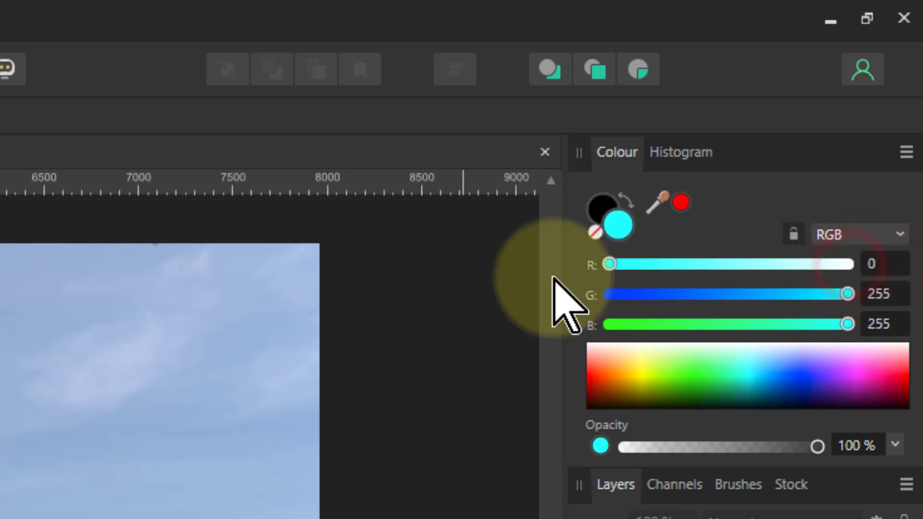
{"action": "left_click_drag", "start_coordinate": [846, 294], "coordinate": [750, 294]}
{"action": "left_click", "coordinate": [619, 229]}
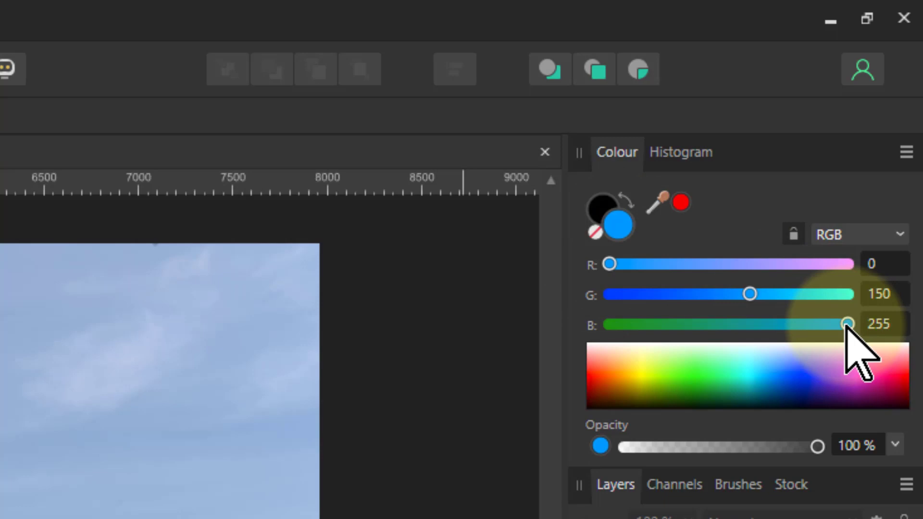
{"action": "left_click_drag", "start_coordinate": [847, 323], "coordinate": [786, 325]}
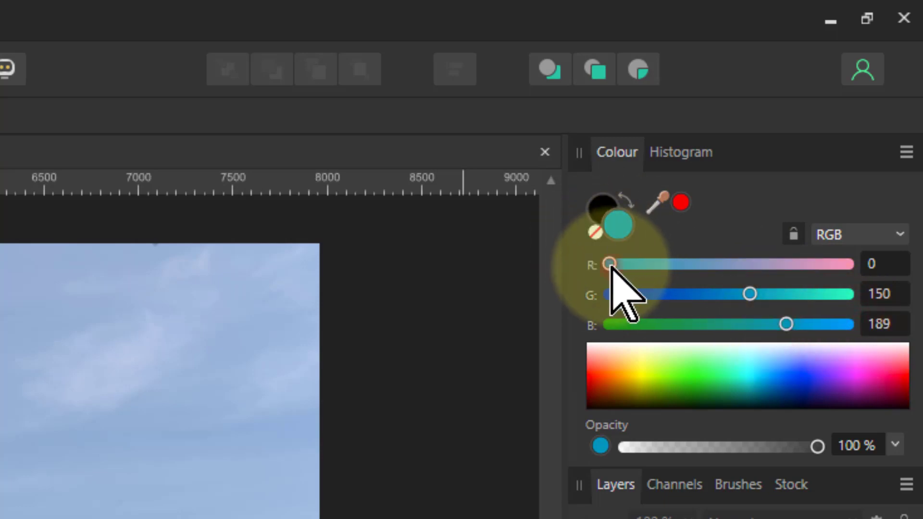
{"action": "left_click_drag", "start_coordinate": [609, 263], "coordinate": [712, 264]}
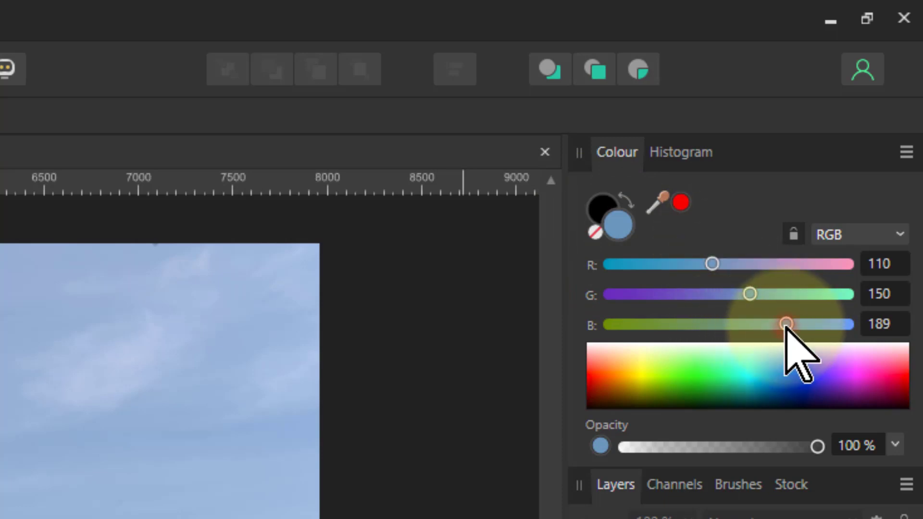
{"action": "left_click_drag", "start_coordinate": [786, 325], "coordinate": [696, 324]}
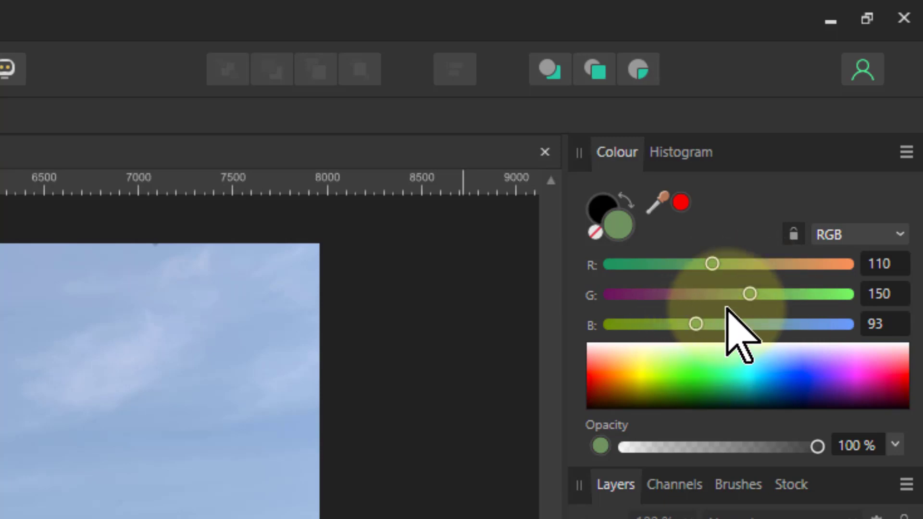
{"action": "left_click_drag", "start_coordinate": [744, 296], "coordinate": [699, 264]}
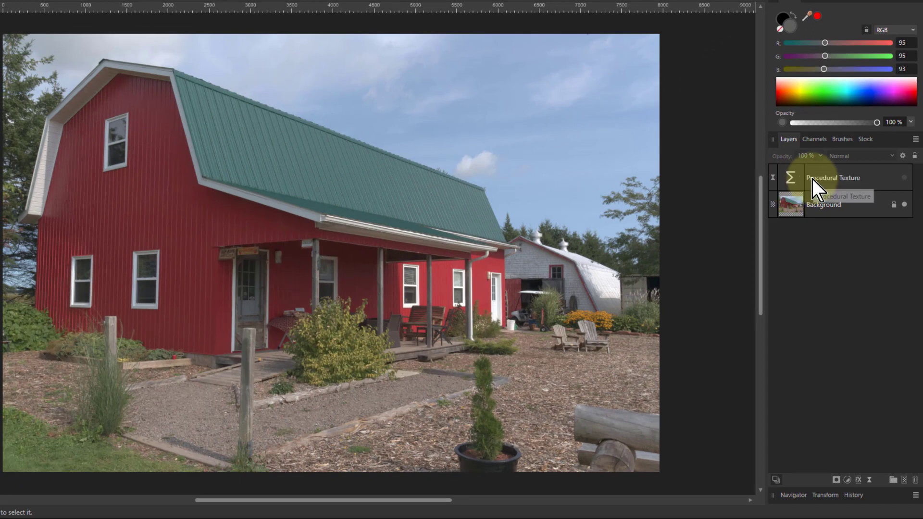
- Open the max(R,G,B)-min(R,G,B) texture settings and change the colour to brownish R 117, G 95, B 50
{"action": "double_click", "coordinate": [792, 179]}
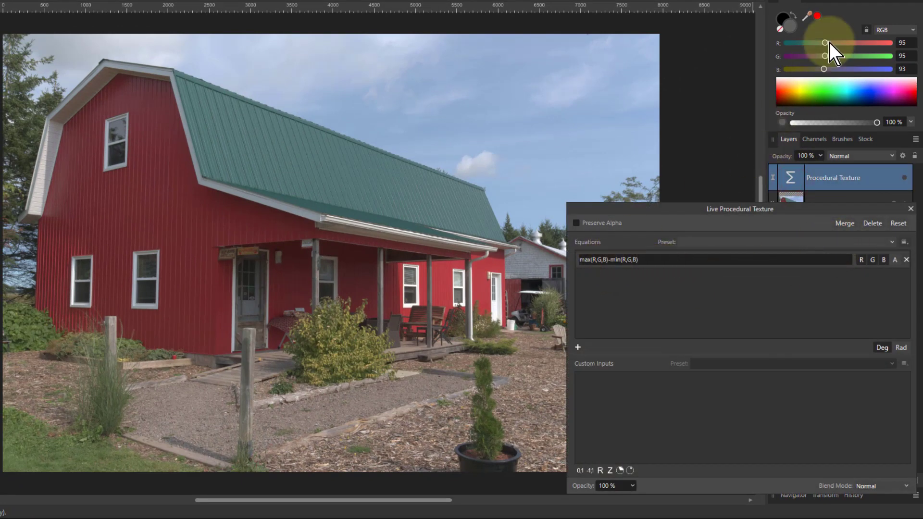
{"action": "left_click_drag", "start_coordinate": [826, 43], "coordinate": [807, 69]}
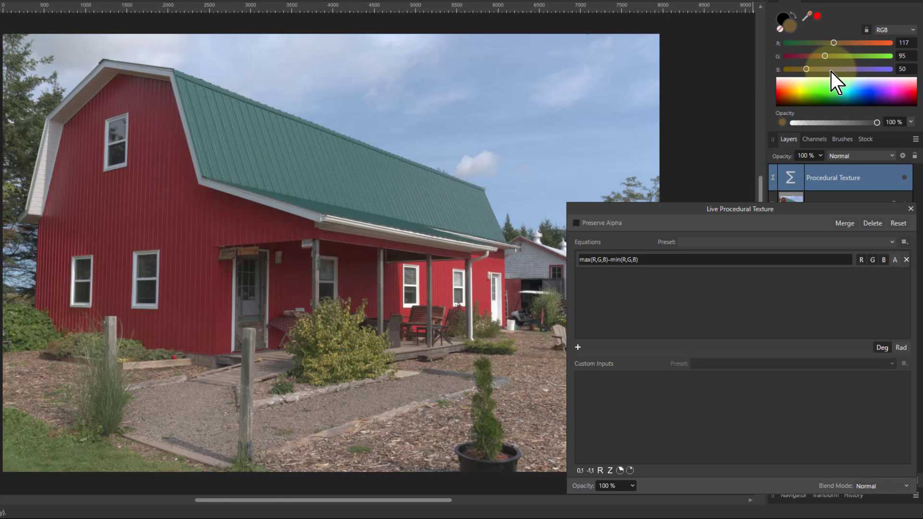
{"action": "left_click", "coordinate": [721, 219]}
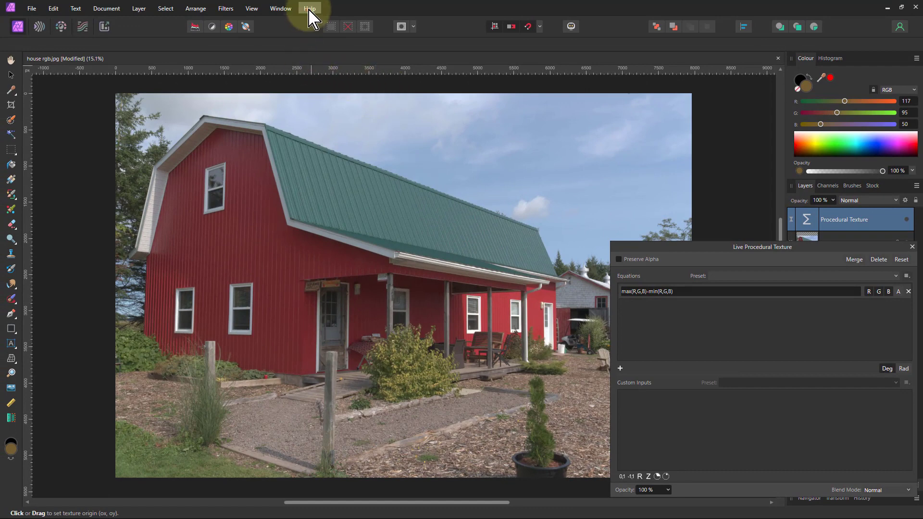
- Search Affinity Photo 2 Help for 'procedural texture' and maximise the Help window
{"action": "left_click", "coordinate": [309, 10]}
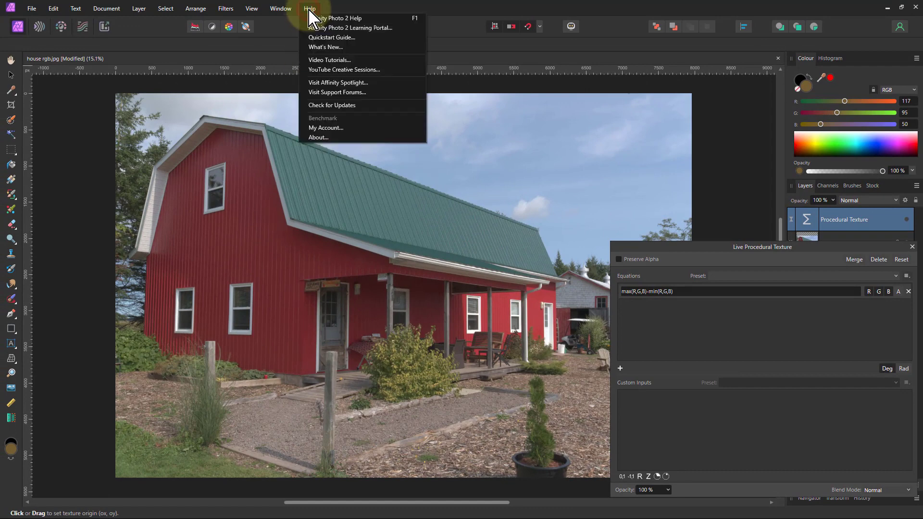
{"action": "left_click", "coordinate": [350, 19]}
{"action": "left_click", "coordinate": [327, 149]}
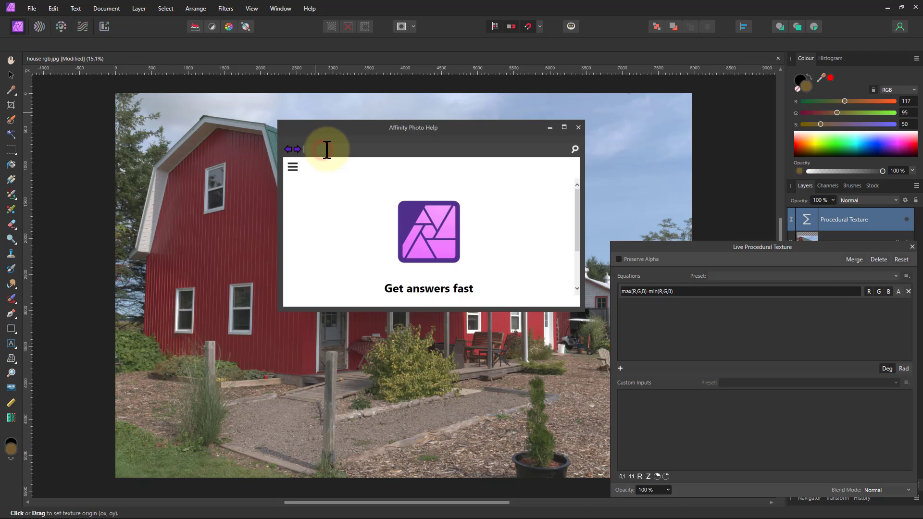
{"action": "type", "text": "proce"}
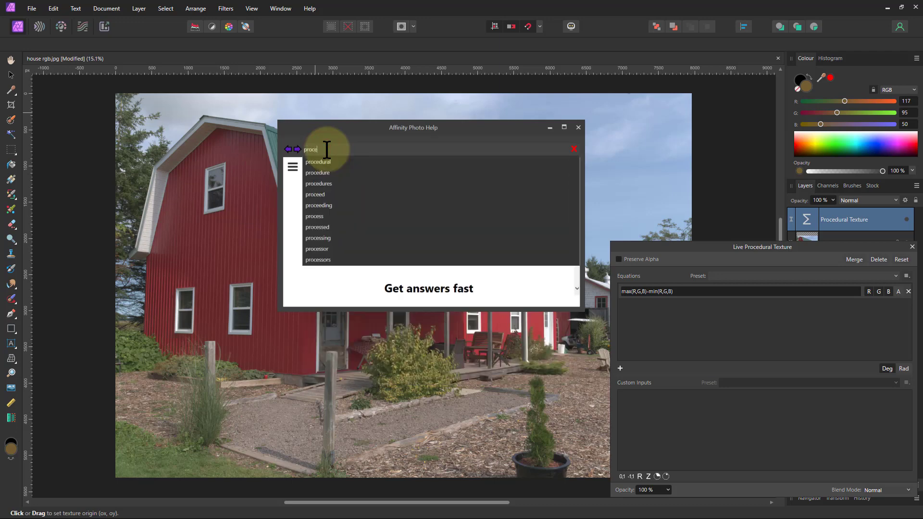
{"action": "type", "text": "dural tex"}
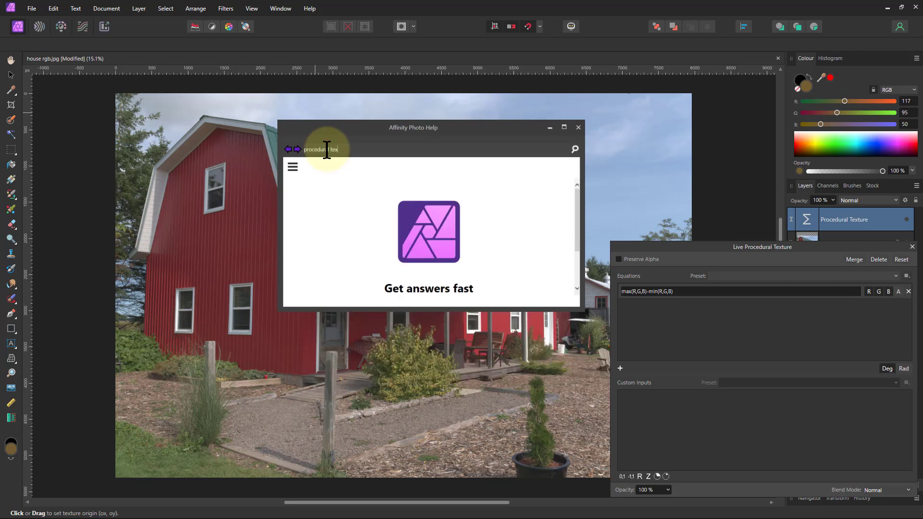
{"action": "left_click", "coordinate": [564, 127]}
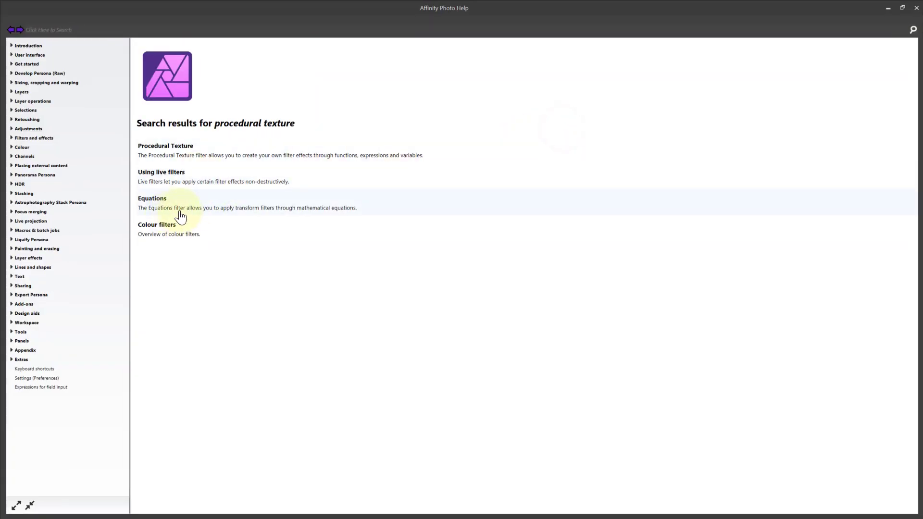
- Read the Procedural Texture topic down to the Common mathematics functions table, then minimise Help
{"action": "left_click", "coordinate": [163, 148]}
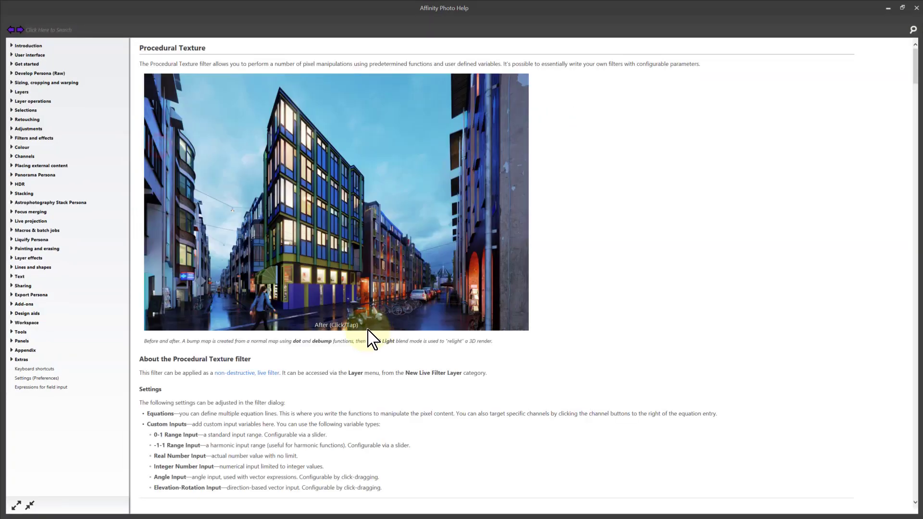
{"action": "scroll", "coordinate": [302, 369], "scroll_direction": "down", "scroll_amount": 1}
{"action": "scroll", "coordinate": [302, 370], "scroll_direction": "down", "scroll_amount": 20}
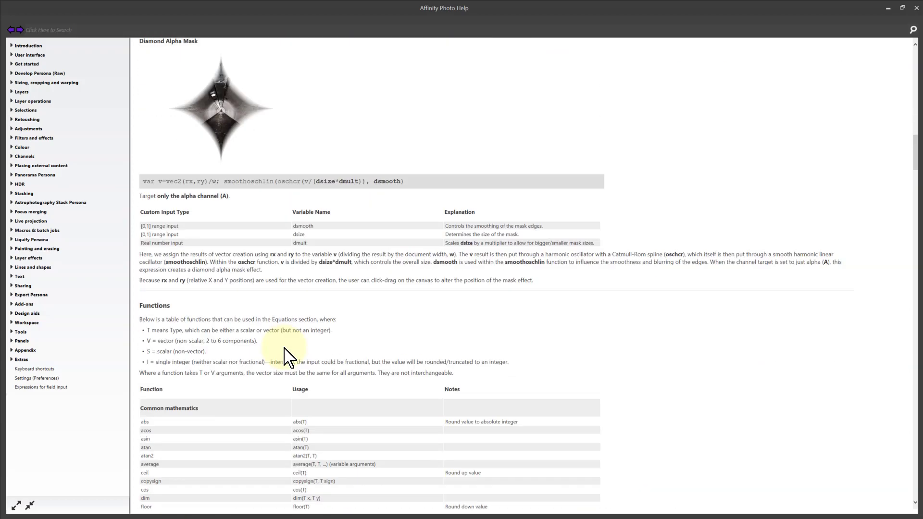
{"action": "scroll", "coordinate": [274, 343], "scroll_direction": "down", "scroll_amount": 5}
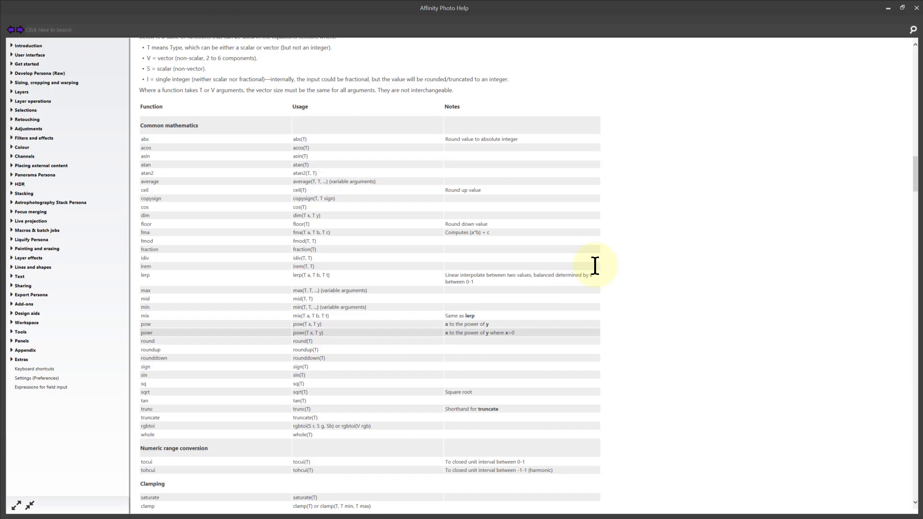
{"action": "left_click", "coordinate": [888, 9]}
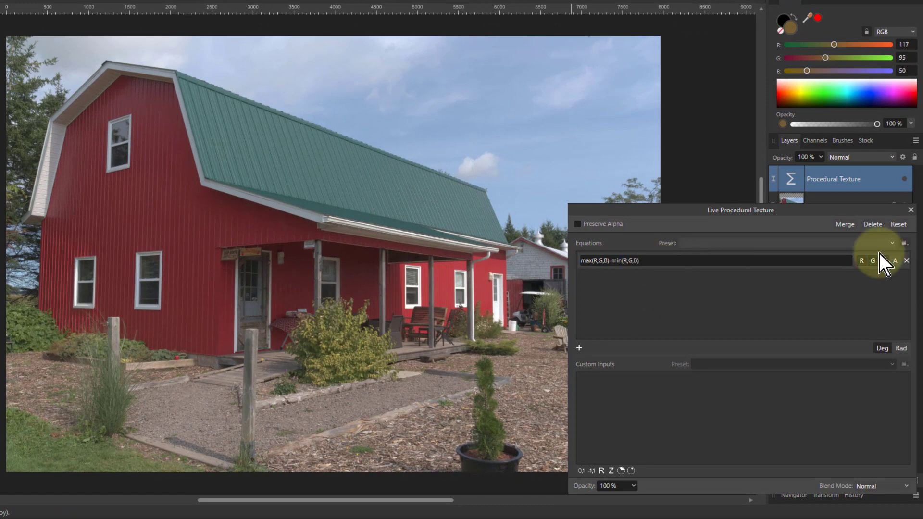
- Show the Procedural Texture layer and output its equation only to alpha, not R, G or B
{"action": "left_click", "coordinate": [905, 181]}
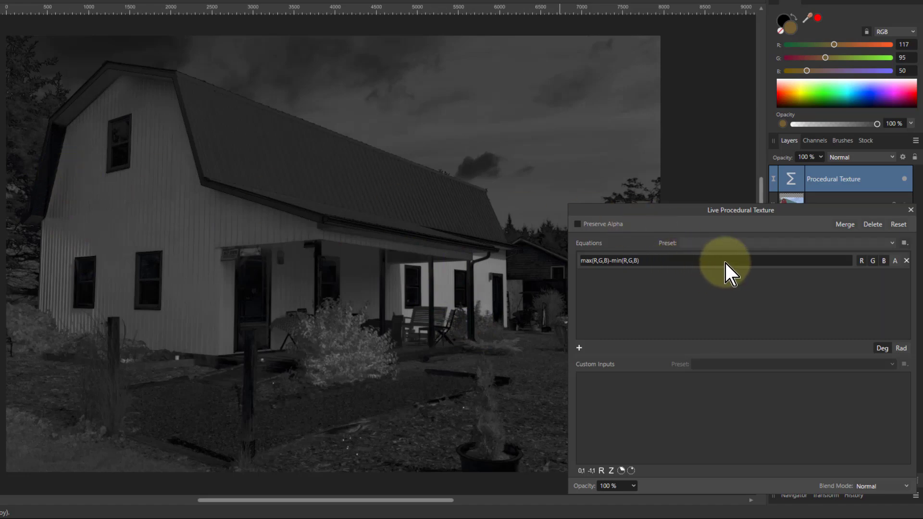
{"action": "left_click", "coordinate": [861, 261]}
{"action": "left_click", "coordinate": [872, 260]}
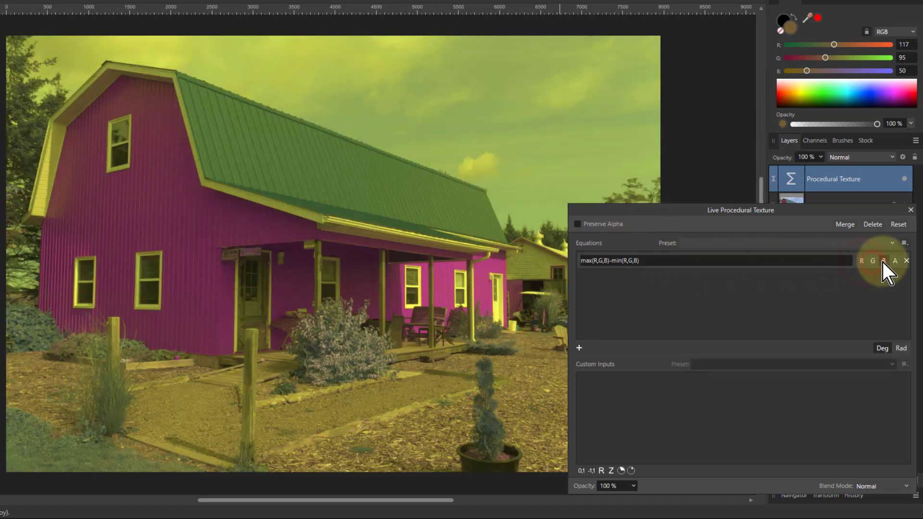
{"action": "left_click", "coordinate": [883, 261]}
{"action": "left_click", "coordinate": [895, 264]}
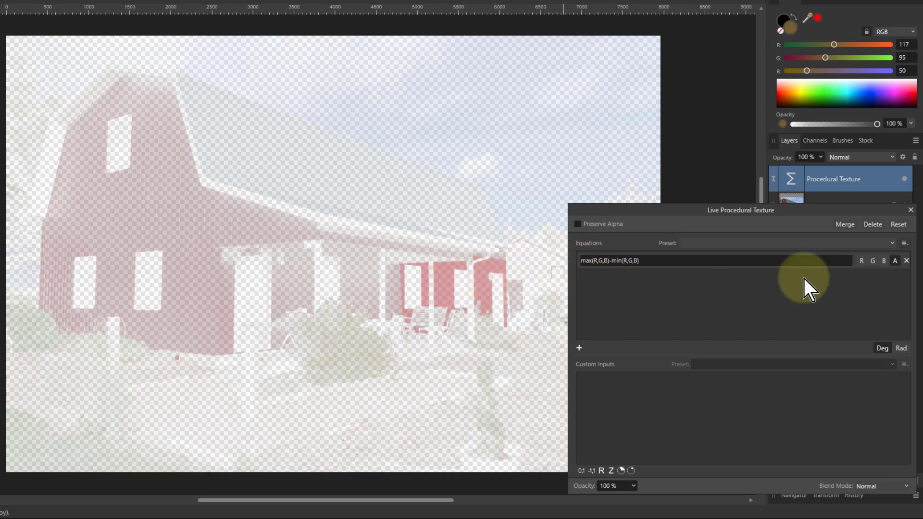
- Move the equation output from alpha to R, G and B, show the Histogram, and close the dialog
{"action": "left_click", "coordinate": [894, 261]}
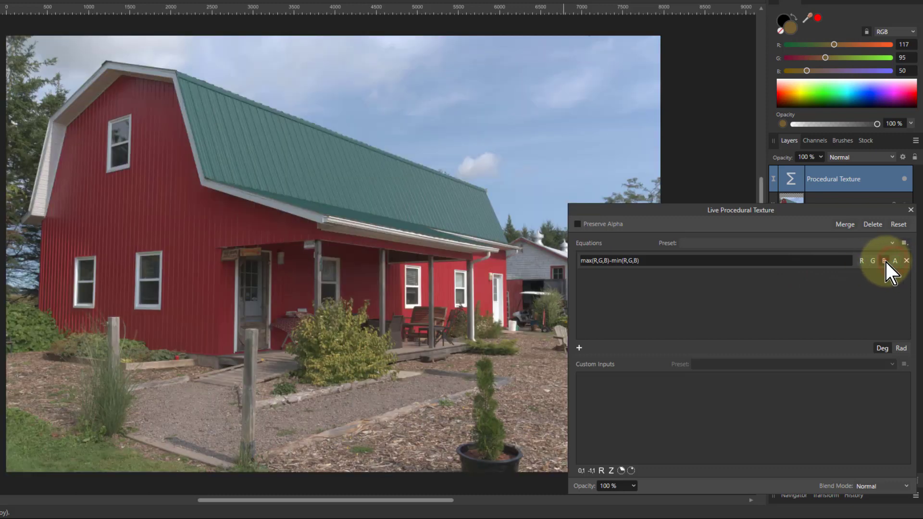
{"action": "left_click", "coordinate": [884, 260]}
{"action": "left_click", "coordinate": [873, 260]}
{"action": "left_click", "coordinate": [861, 261]}
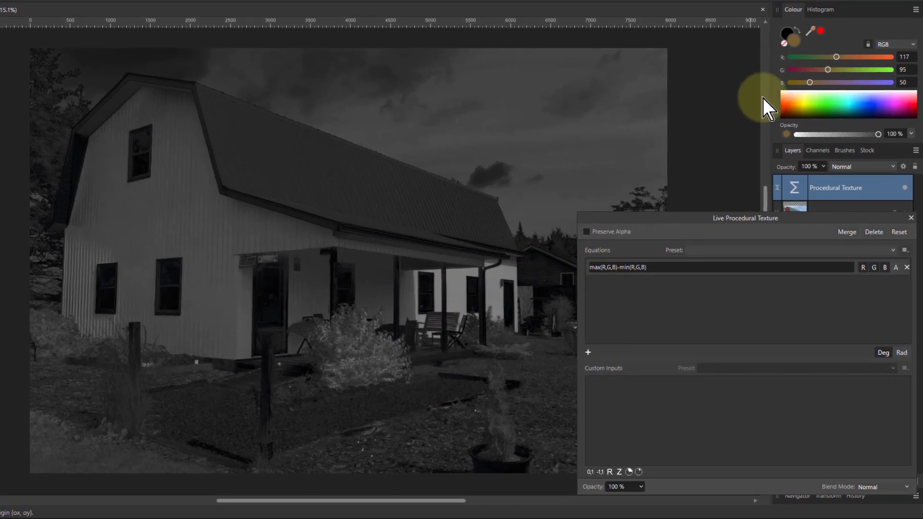
{"action": "left_click", "coordinate": [819, 9]}
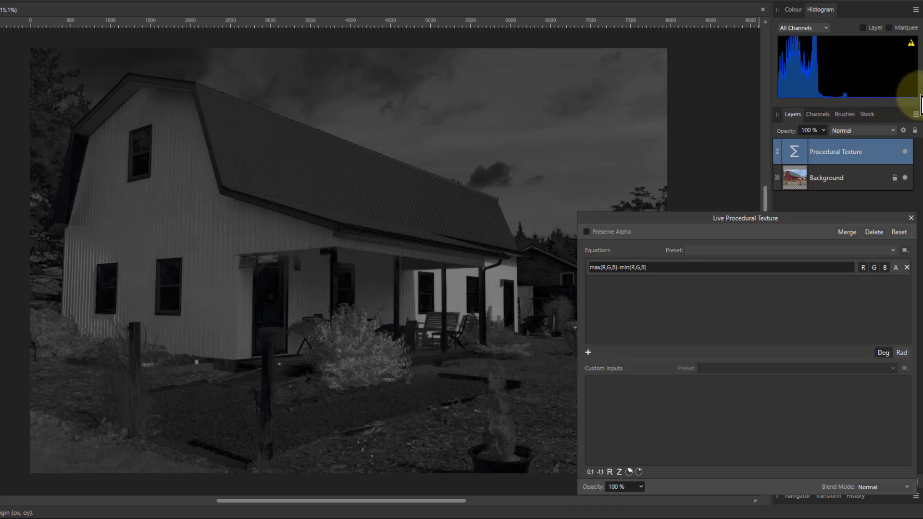
{"action": "left_click", "coordinate": [911, 218]}
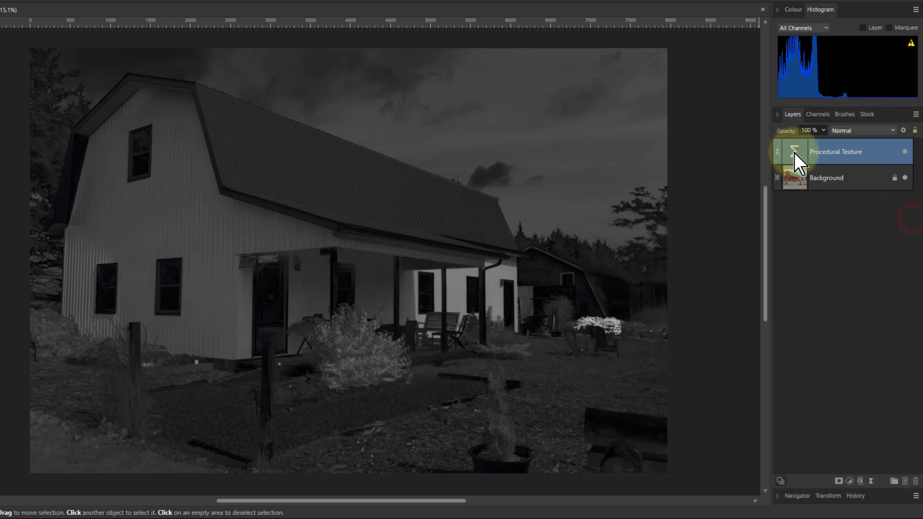
- Add a Levels adjustment with White Level at 51% and try moving it down the stack
{"action": "left_click", "coordinate": [850, 480]}
{"action": "left_click", "coordinate": [829, 233]}
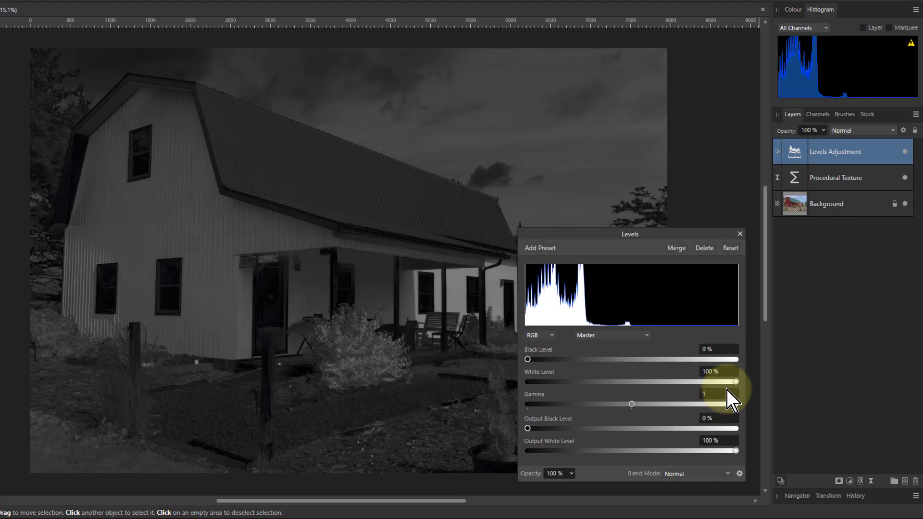
{"action": "left_click_drag", "start_coordinate": [736, 382], "coordinate": [634, 385]}
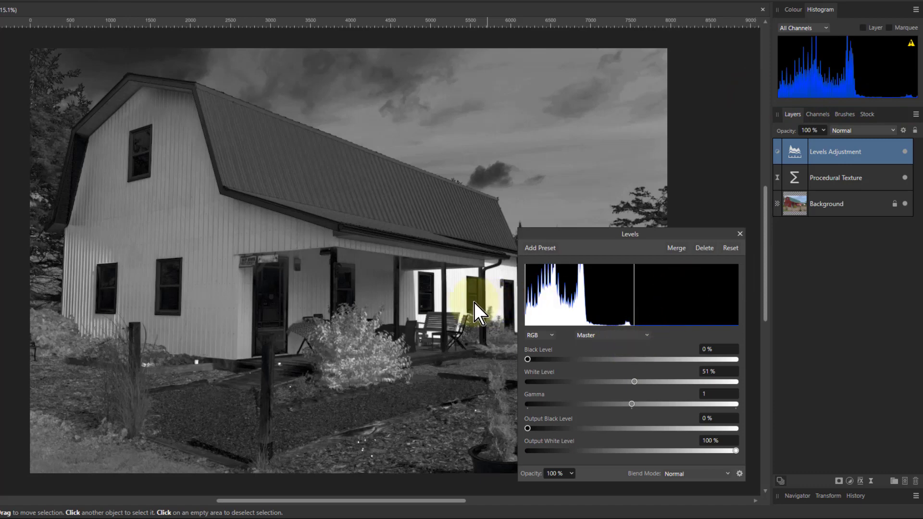
{"action": "left_click", "coordinate": [741, 234]}
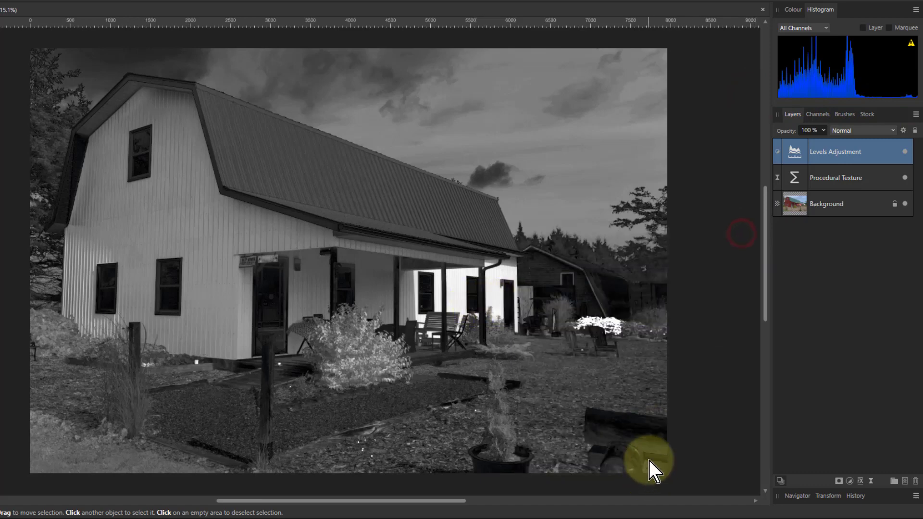
{"action": "mouse_move", "coordinate": [800, 151]}
{"action": "left_mouse_down"}
{"action": "mouse_move", "coordinate": [806, 194]}
{"action": "mouse_move", "coordinate": [794, 156]}
{"action": "left_mouse_up"}
- Delete the Levels layer and change the equation to (max(R,G,B)-min(R,G,B))*2
{"action": "right_click", "coordinate": [792, 155]}
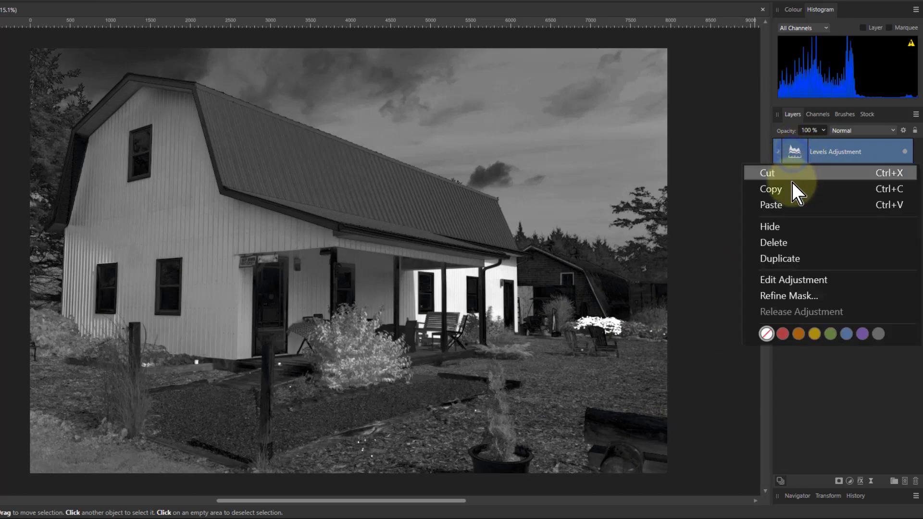
{"action": "left_click", "coordinate": [792, 240]}
{"action": "double_click", "coordinate": [796, 153]}
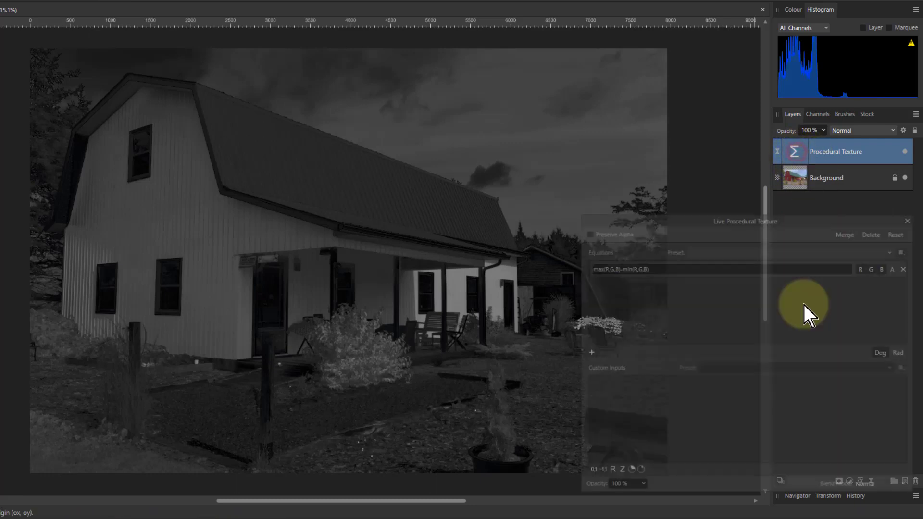
{"action": "left_click", "coordinate": [656, 267]}
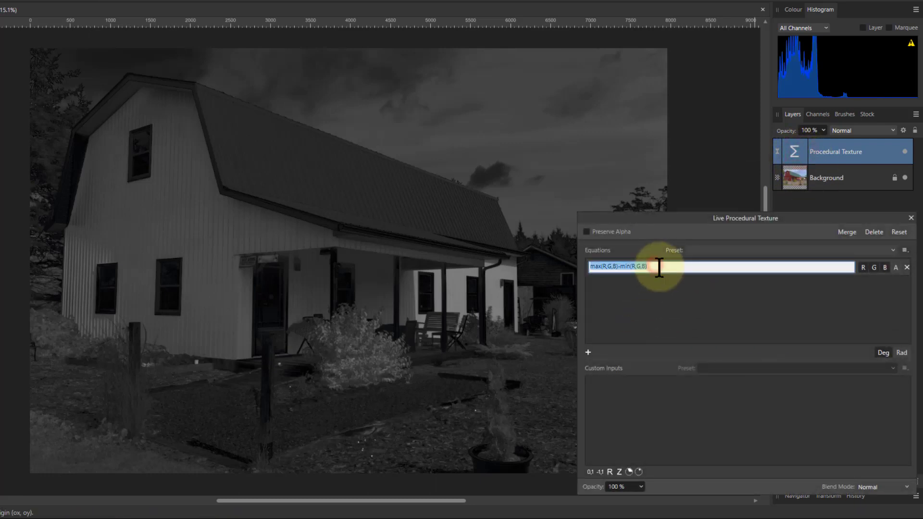
{"action": "left_click", "coordinate": [661, 268]}
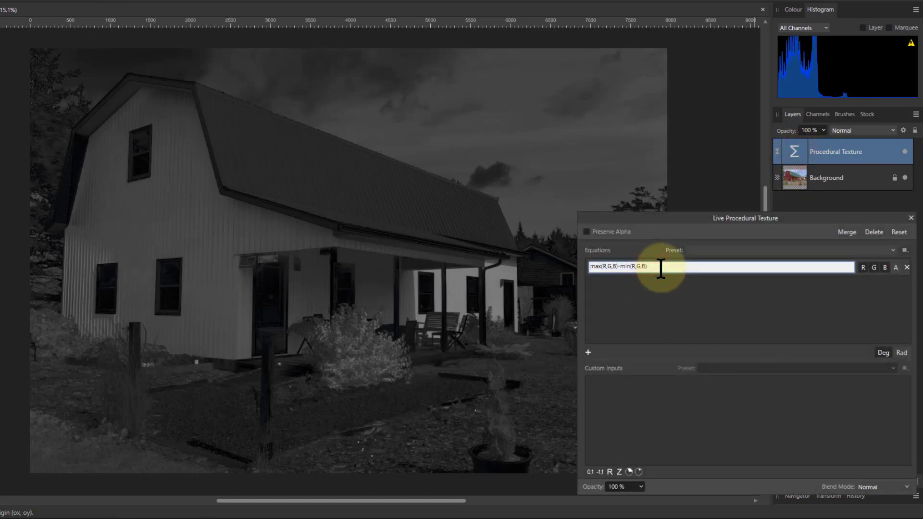
{"action": "type", "text": "("}
{"action": "type", "text": ")"}
{"action": "type", "text": "*"}
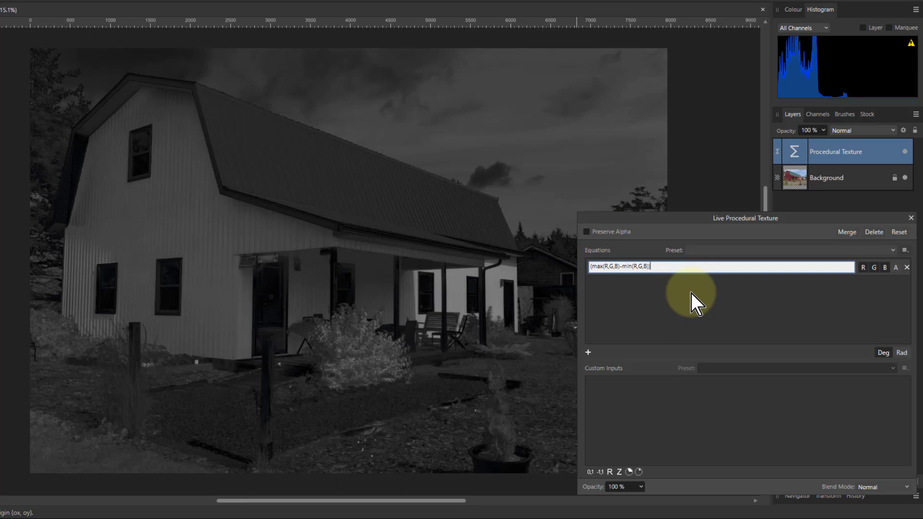
{"action": "type", "text": "2"}
{"action": "key", "text": "Return"}
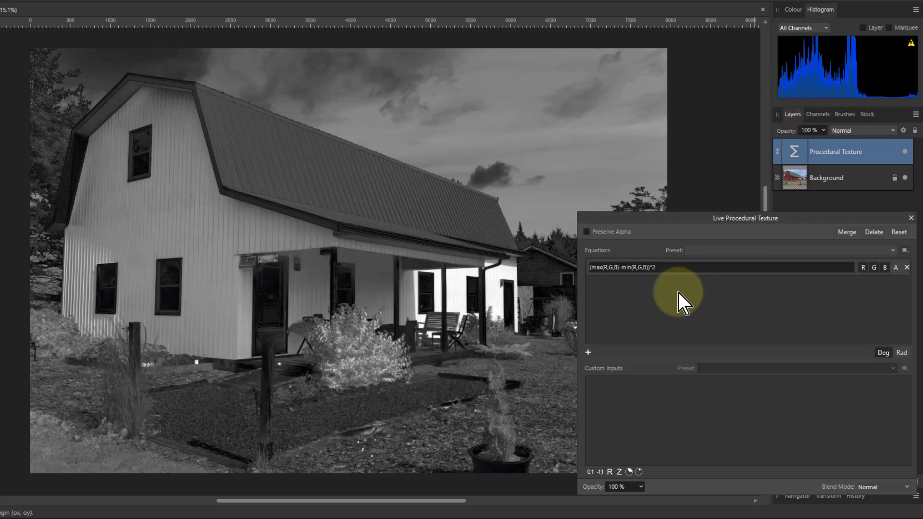
- Change the equation's multiplier from 2 to 1.7
{"action": "left_click", "coordinate": [668, 268]}
{"action": "key", "text": "BackSpace"}
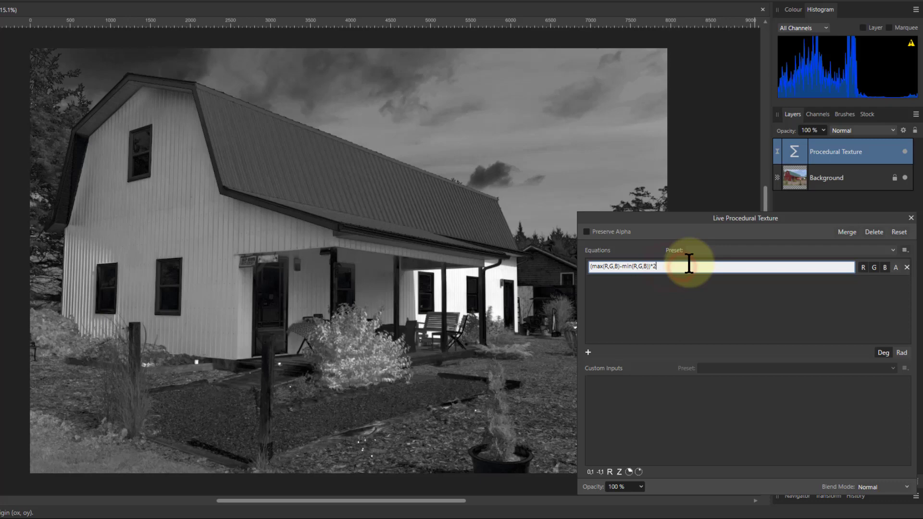
{"action": "type", "text": "1.7"}
{"action": "key", "text": "Return"}
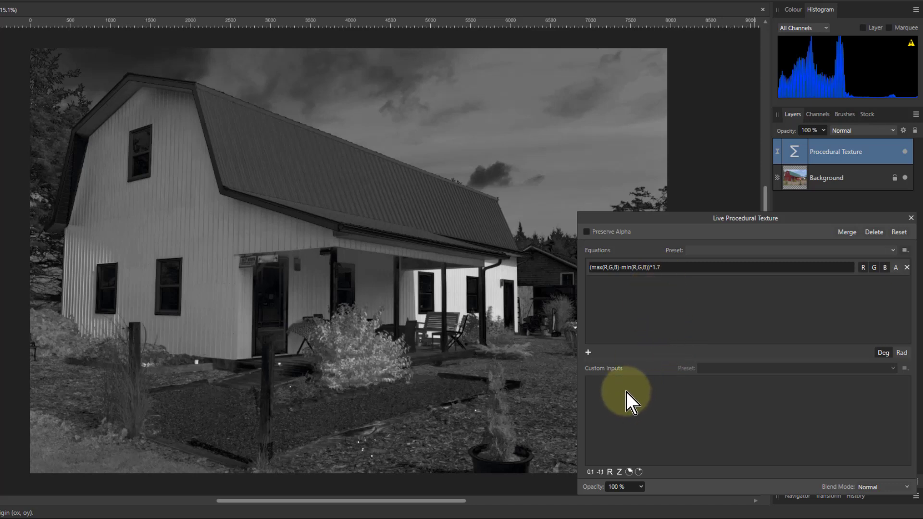
{"action": "left_click", "coordinate": [671, 267]}
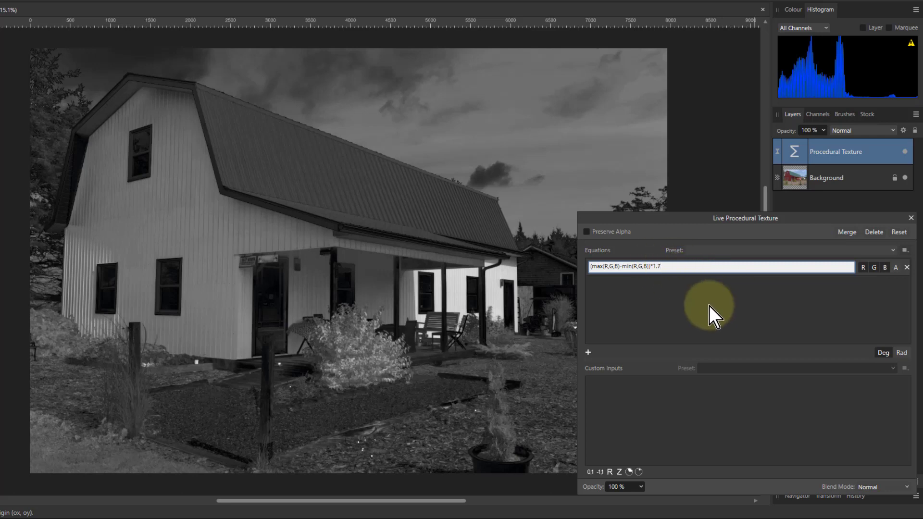
- Replace the 1.7 multiplier with variable a: (max(R,G,B)-min(R,G,B))*a
{"action": "key", "text": "BackSpace"}
{"action": "key", "text": "BackSpace"}
{"action": "key", "text": "BackSpace"}
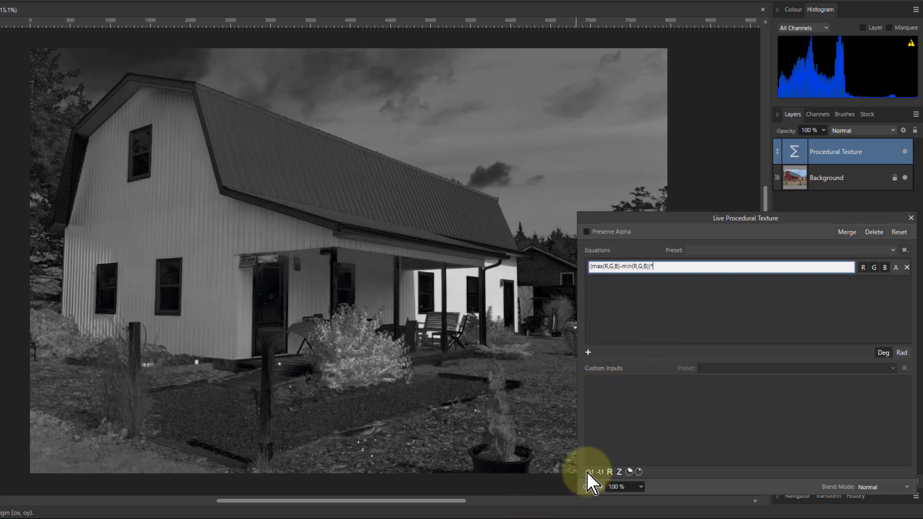
{"action": "type", "text": "a"}
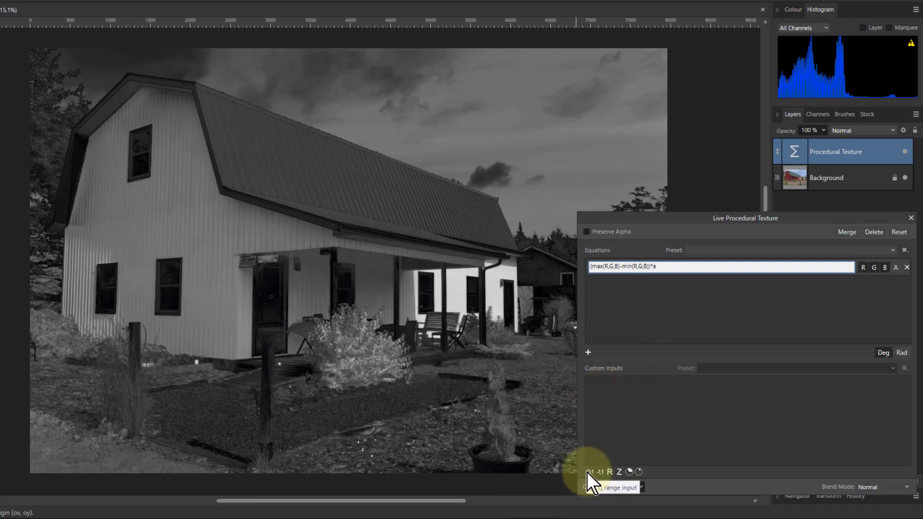
{"action": "key", "text": "Return"}
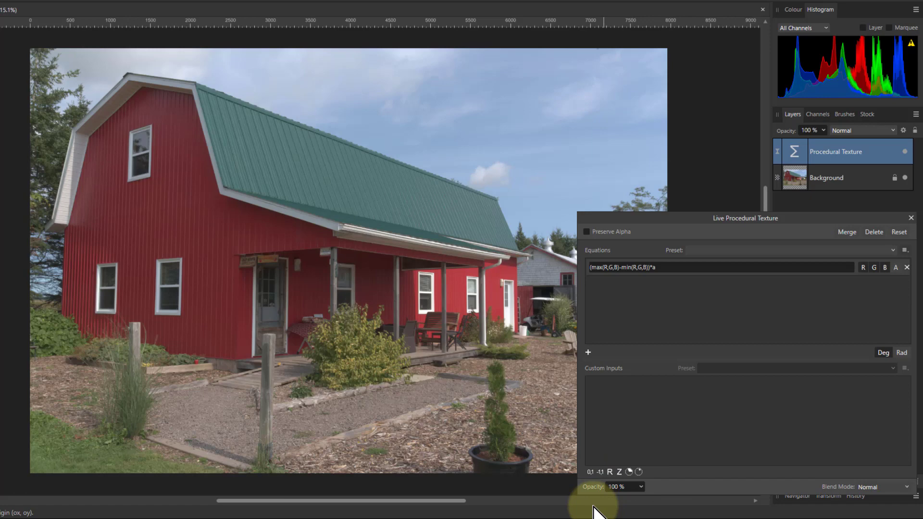
- Add custom input a and test its slider, leaving it at maximum
{"action": "left_click", "coordinate": [592, 472]}
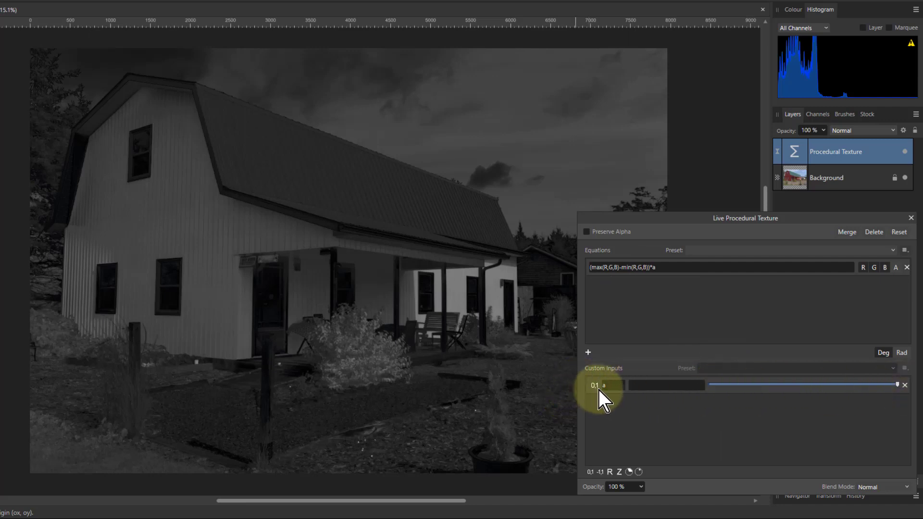
{"action": "left_click_drag", "start_coordinate": [890, 385], "coordinate": [790, 390]}
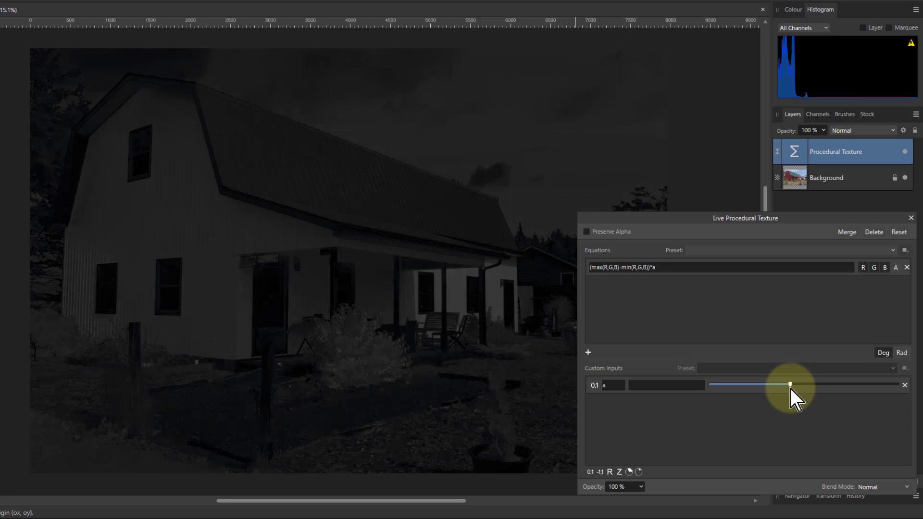
{"action": "left_click_drag", "start_coordinate": [790, 389], "coordinate": [919, 402]}
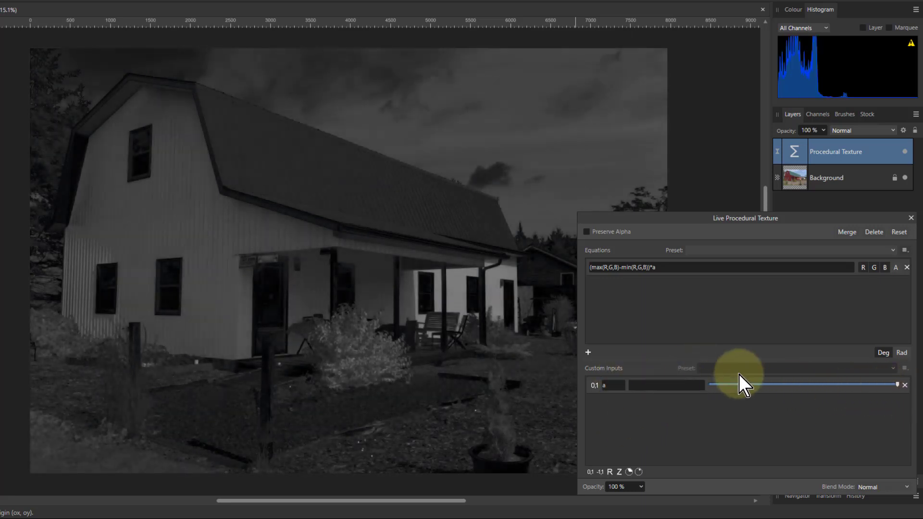
- Extend the equation to (max(R,G,B)-min(R,G,B))*a*b
{"action": "left_click", "coordinate": [668, 267]}
{"action": "left_click", "coordinate": [691, 274]}
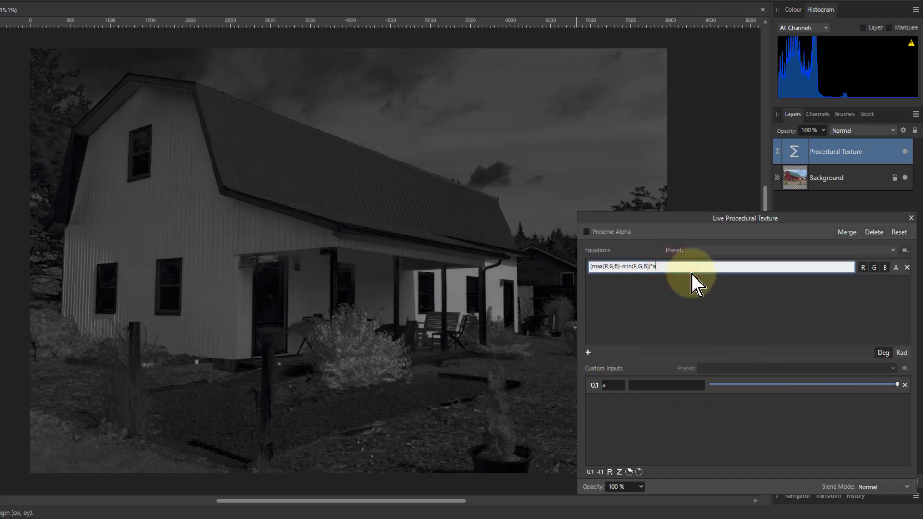
{"action": "type", "text": "*b"}
{"action": "key", "text": "Return"}
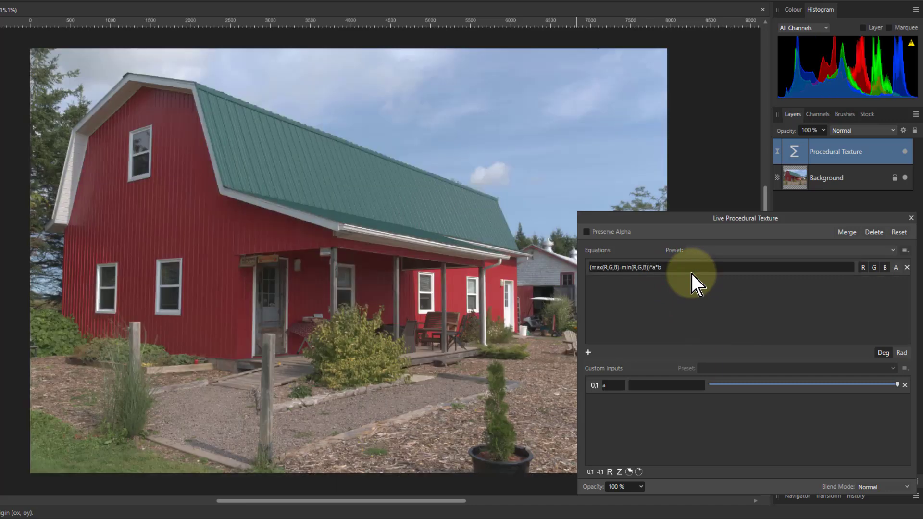
- Add custom input b set to 2, keeping input a at its maximum
{"action": "left_click", "coordinate": [609, 473]}
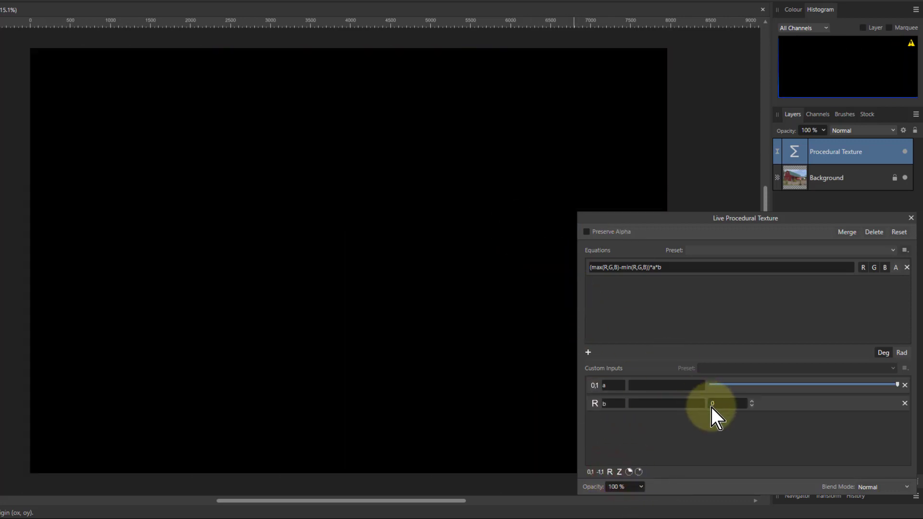
{"action": "left_click", "coordinate": [752, 402]}
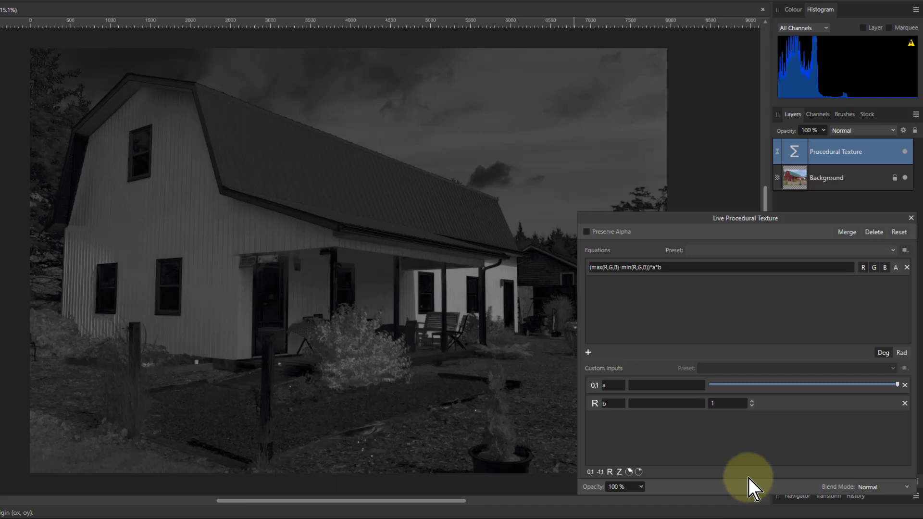
{"action": "left_click", "coordinate": [752, 402]}
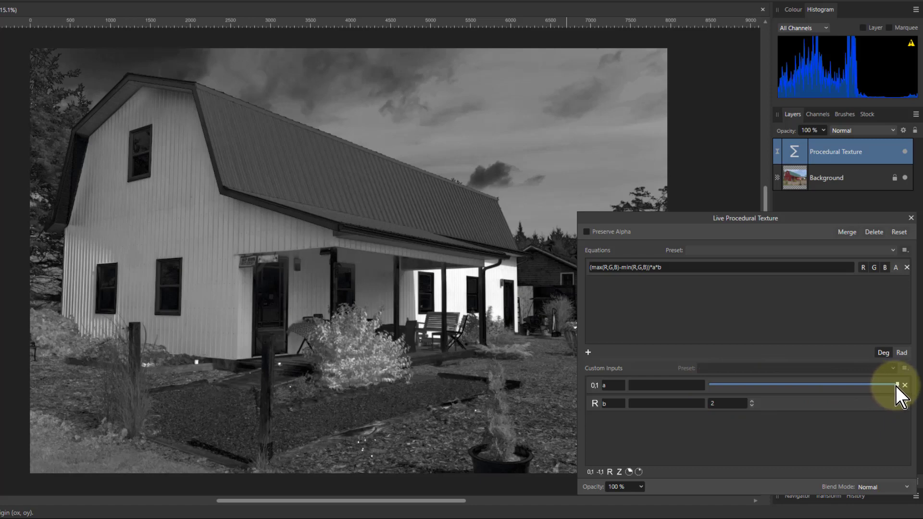
{"action": "left_click_drag", "start_coordinate": [893, 387], "coordinate": [875, 391]}
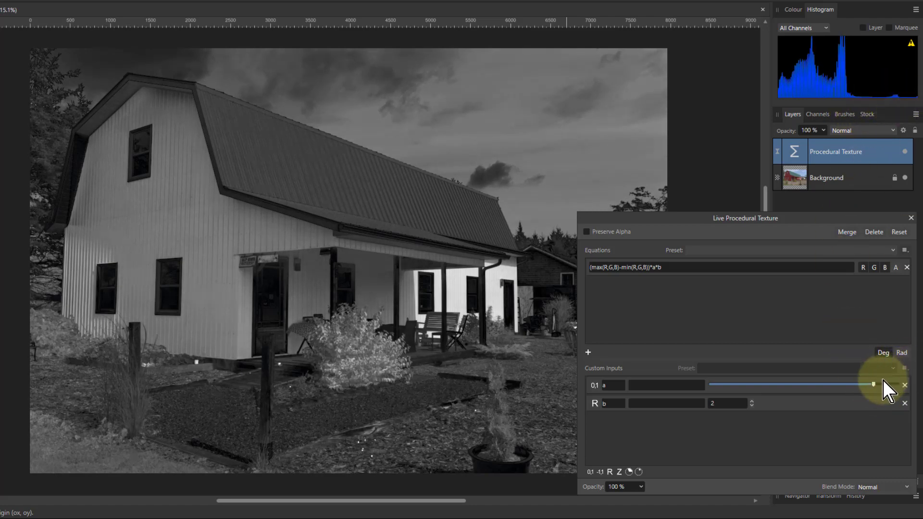
{"action": "left_click_drag", "start_coordinate": [880, 385], "coordinate": [897, 385]}
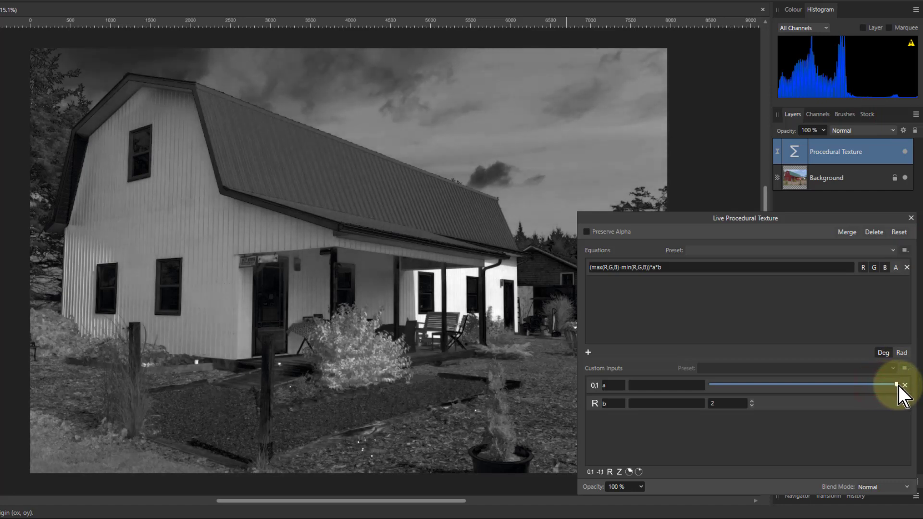
- Label custom input b with the description 'Base' and custom input a with 'Adjust'
{"action": "left_click", "coordinate": [659, 402]}
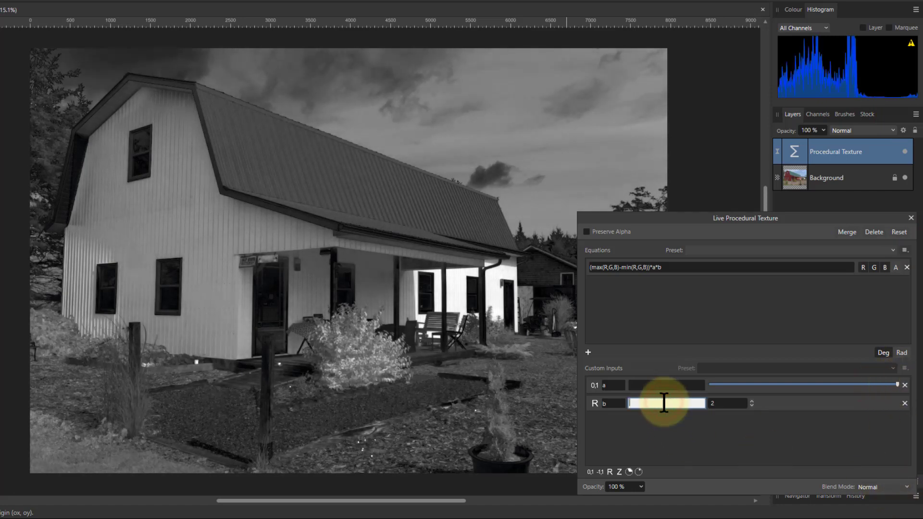
{"action": "type", "text": "Base"}
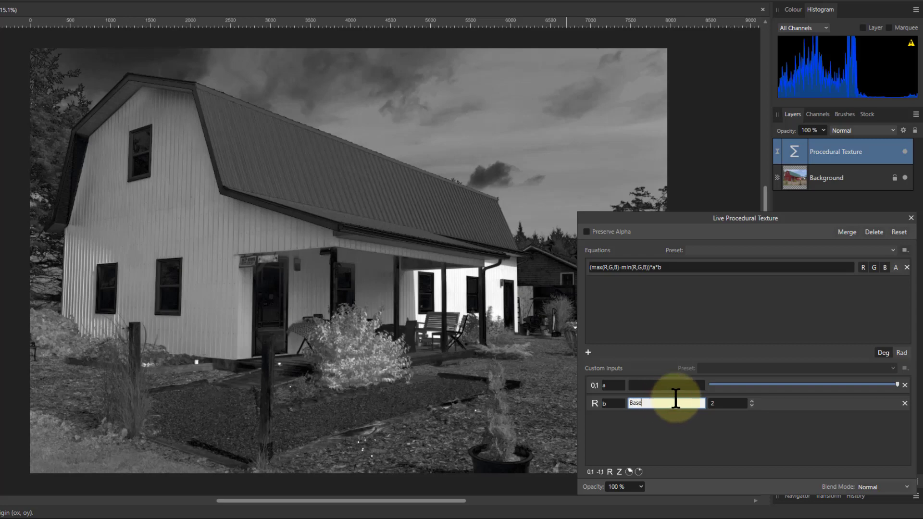
{"action": "left_click", "coordinate": [642, 394]}
{"action": "left_click", "coordinate": [648, 385]}
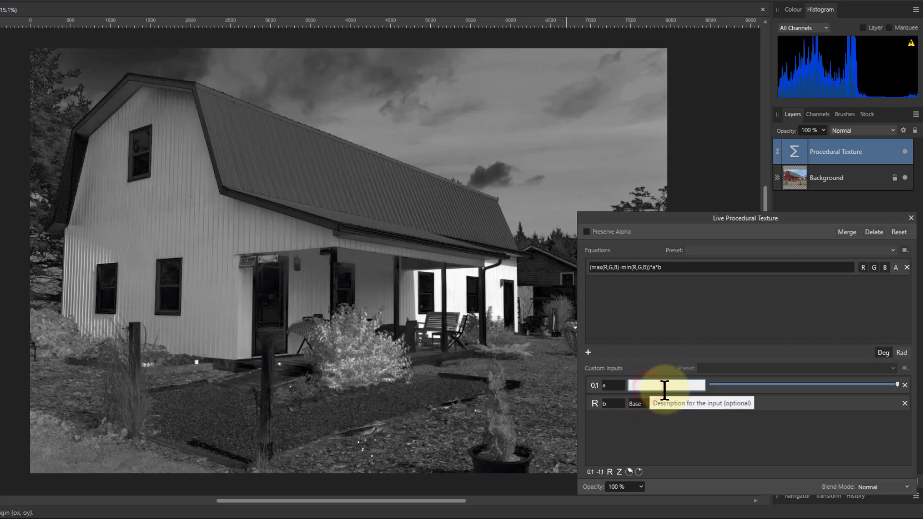
{"action": "type", "text": "Adjust"}
{"action": "key", "text": "Return"}
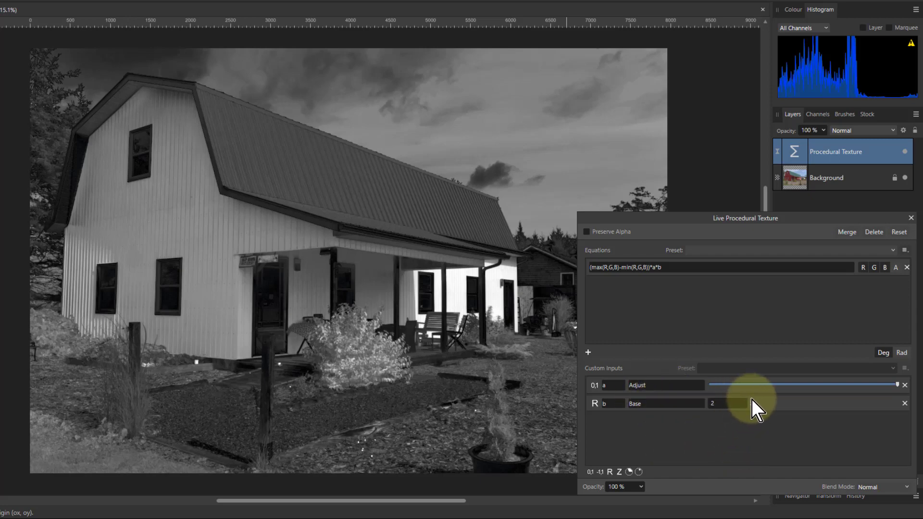
- Try Base values of 3, 2, 2.2 and 2.1 to compare the saturation map
{"action": "left_click", "coordinate": [752, 403]}
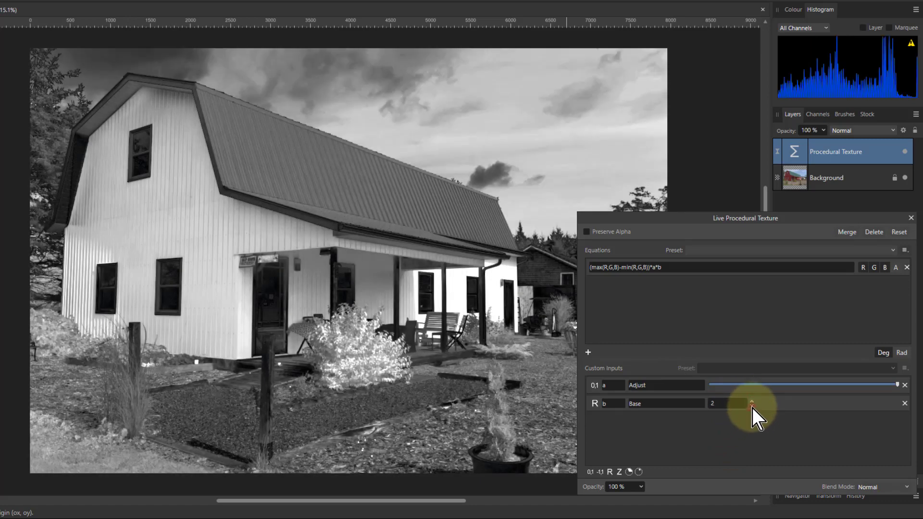
{"action": "left_click", "coordinate": [752, 406]}
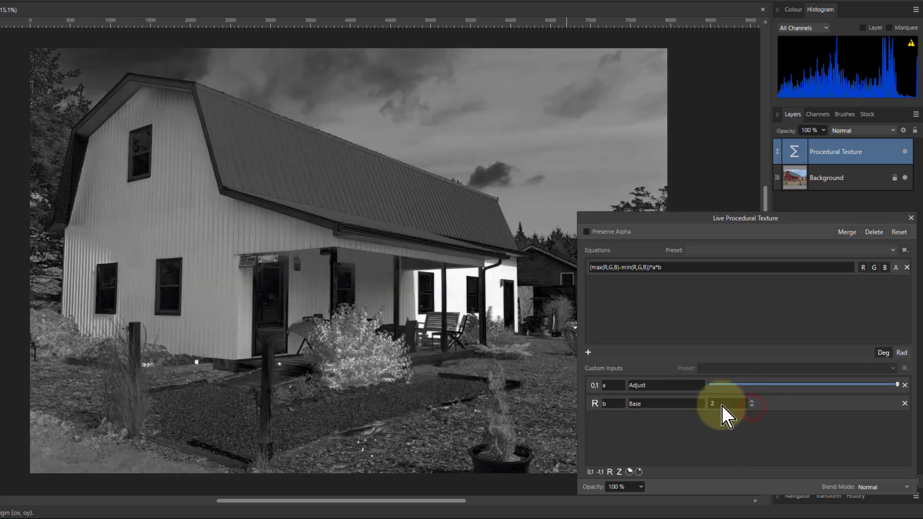
{"action": "left_click", "coordinate": [752, 401]}
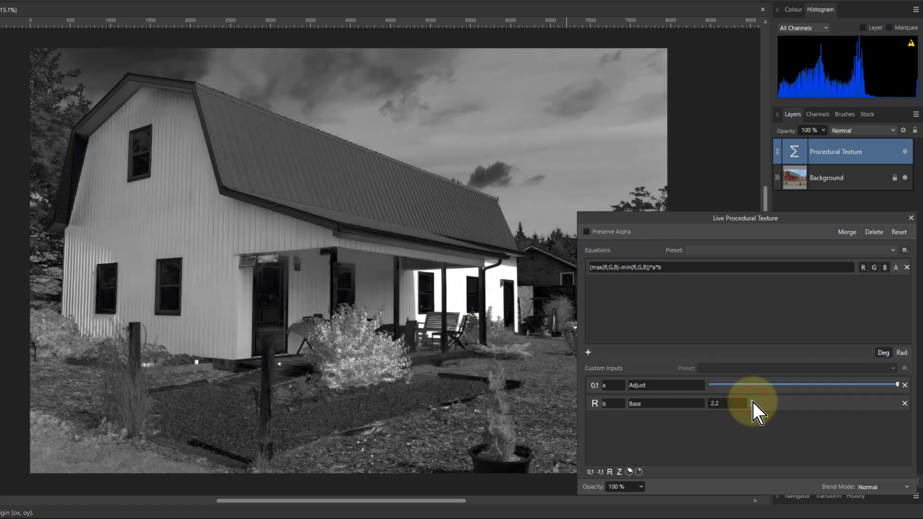
{"action": "left_click", "coordinate": [752, 407]}
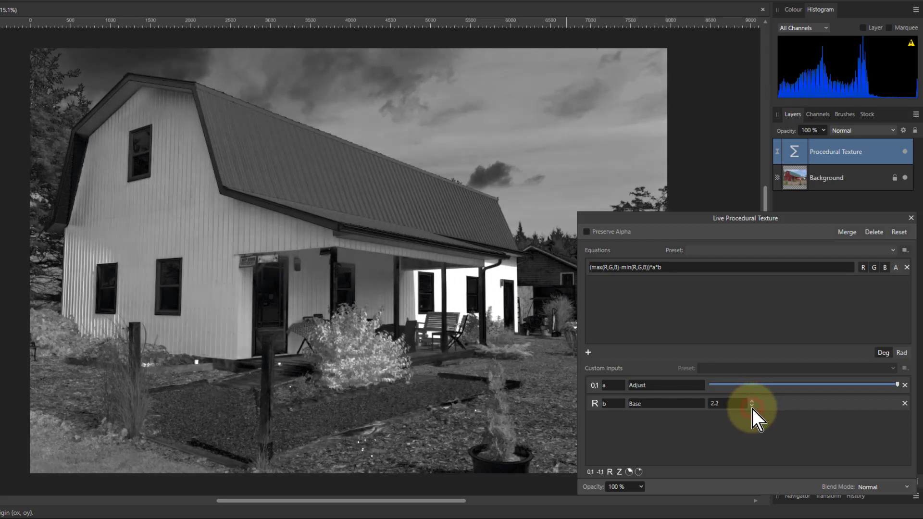
{"action": "left_click", "coordinate": [752, 408]}
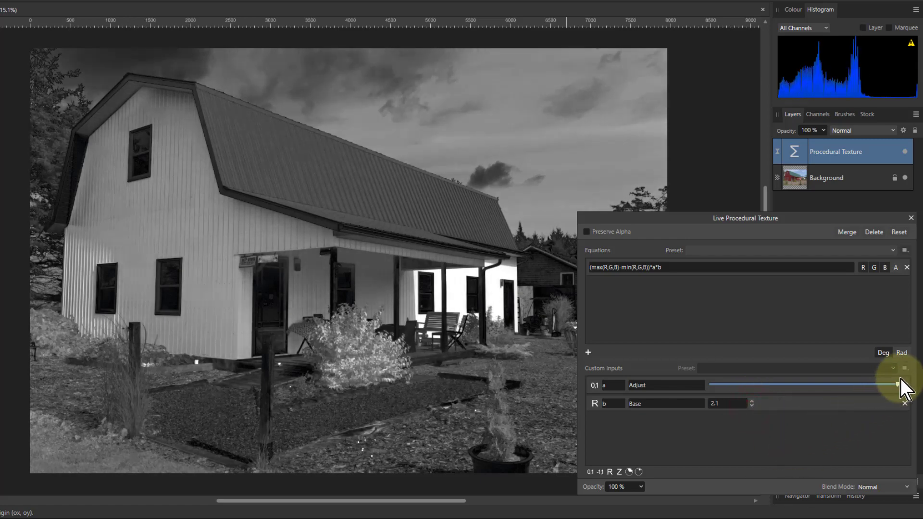
- Lower Adjust to darken the result, then reset Base to 2 and raise Adjust near maximum
{"action": "left_click_drag", "start_coordinate": [899, 385], "coordinate": [834, 385]}
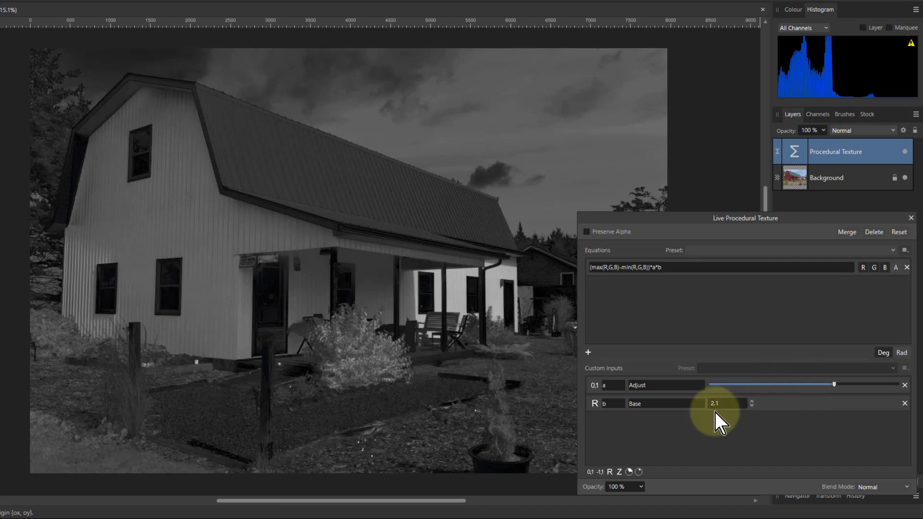
{"action": "left_click", "coordinate": [753, 406]}
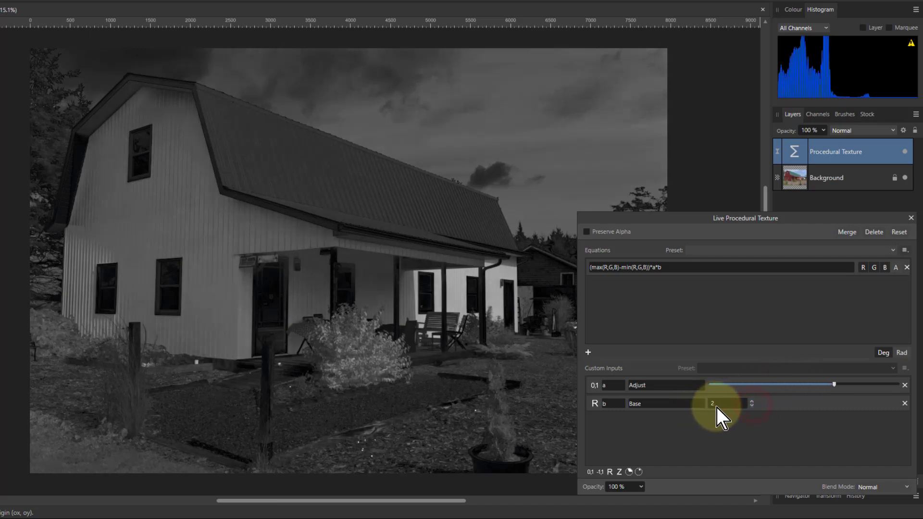
{"action": "left_click_drag", "start_coordinate": [866, 384], "coordinate": [885, 384]}
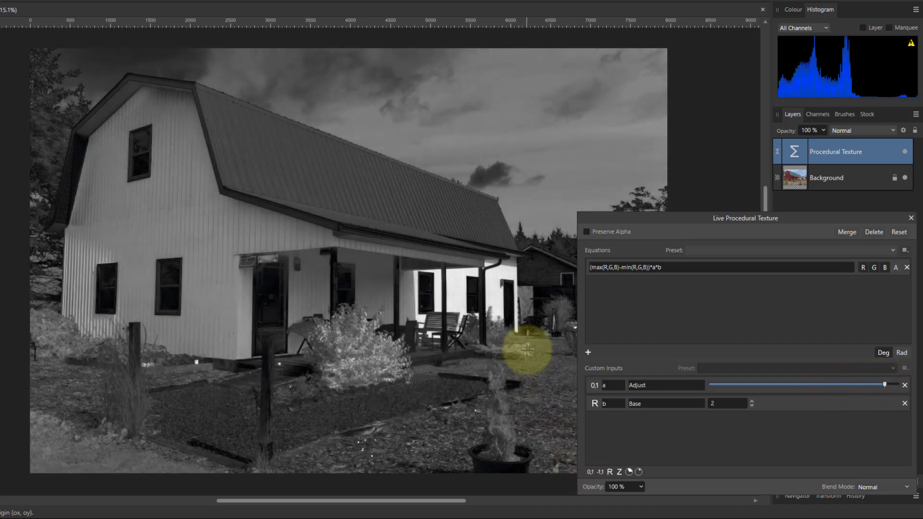
- Switch the equation's output channels from R, G and B to A only
{"action": "left_click", "coordinate": [865, 268]}
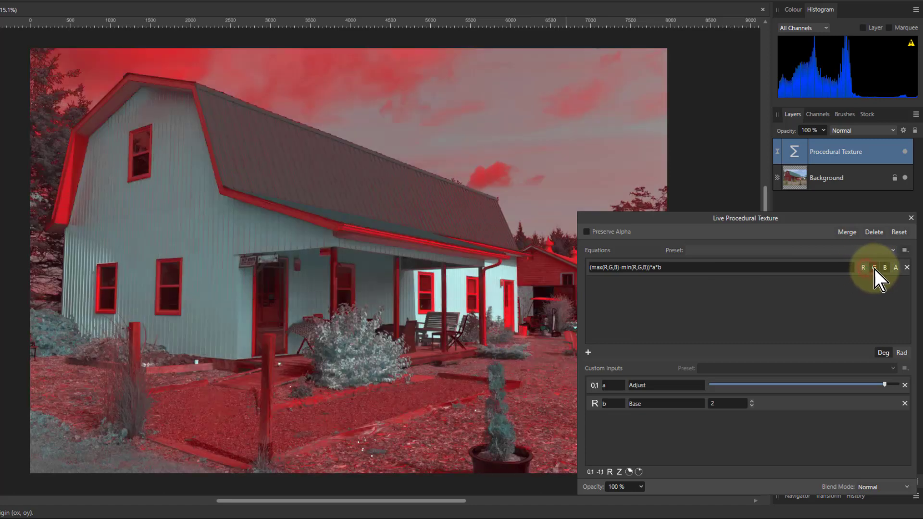
{"action": "left_click", "coordinate": [875, 267]}
{"action": "left_click", "coordinate": [886, 268]}
{"action": "left_click", "coordinate": [896, 267]}
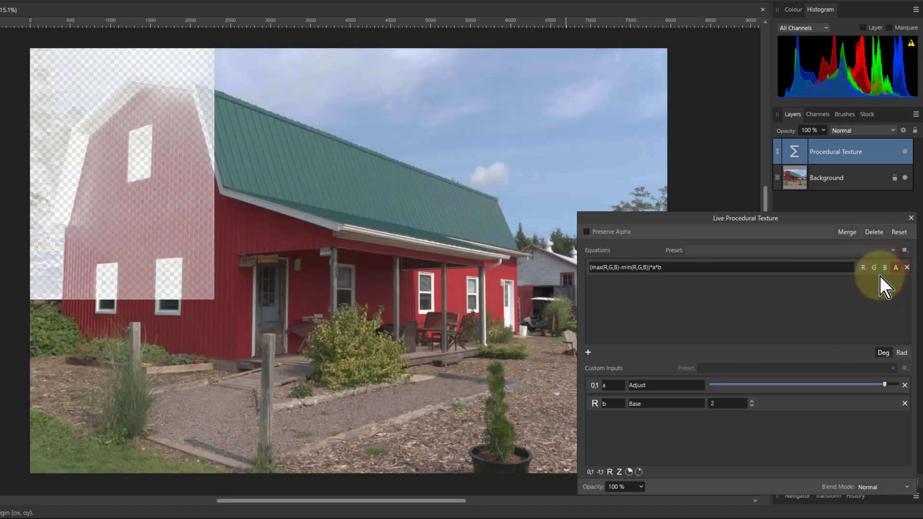